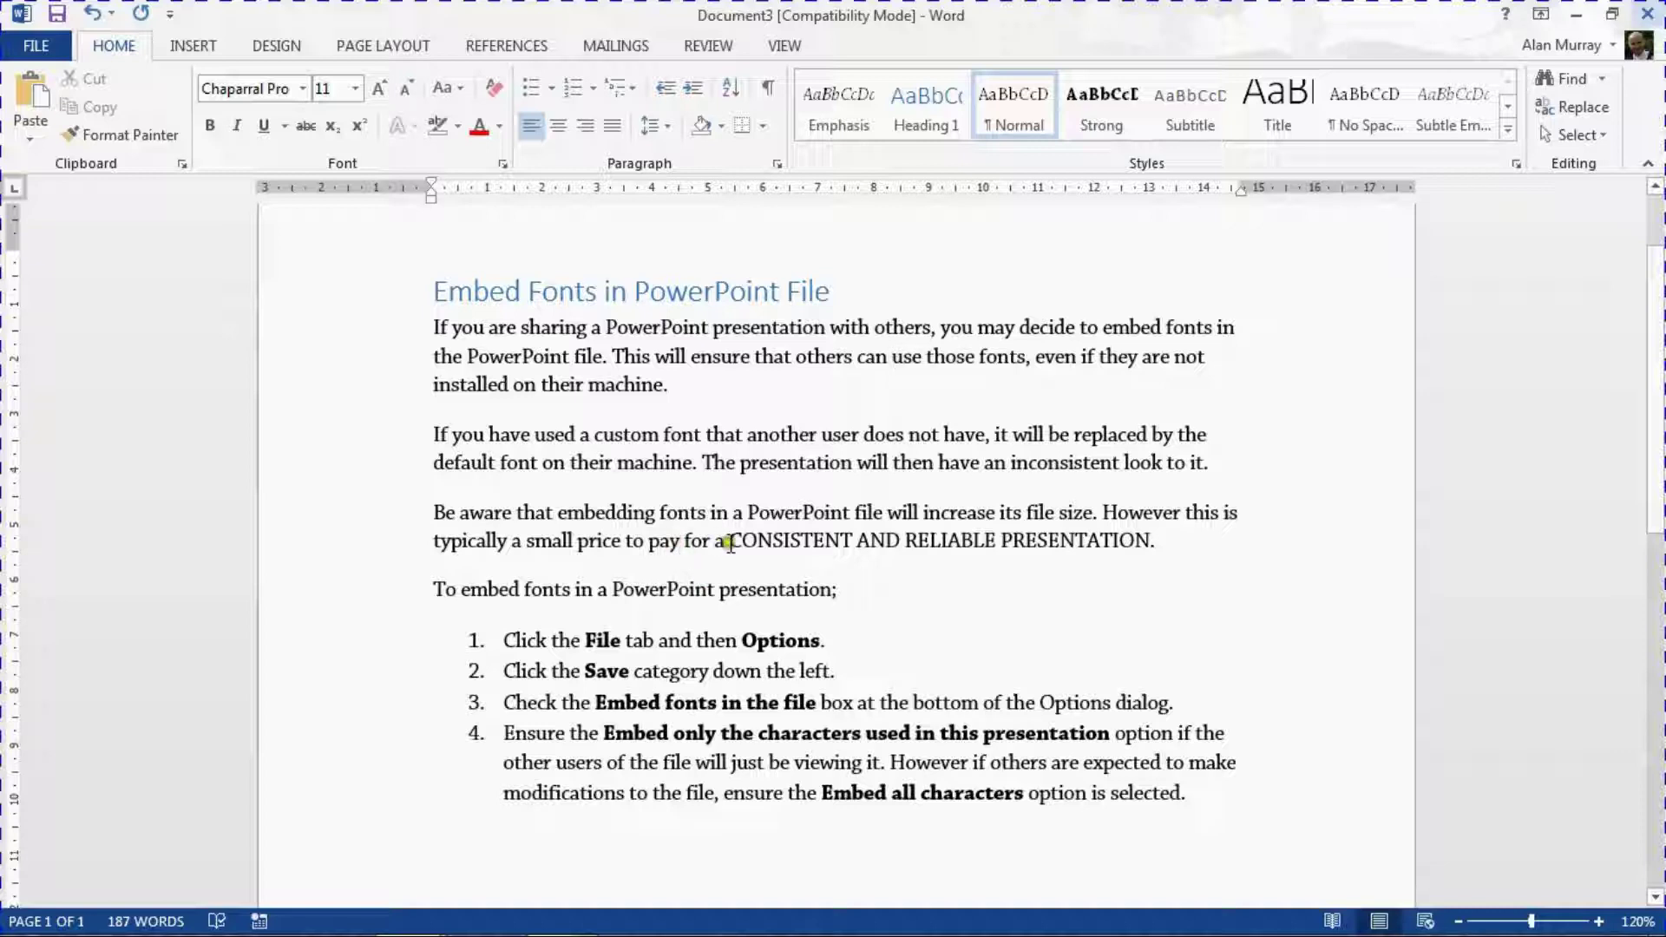
# - Select the uppercase phrase 'CONSISTENT AND RELIABLE PRESENTATION' in the third paragraph
pyautogui.moveTo(730, 540); pyautogui.dragTo(1076, 565)
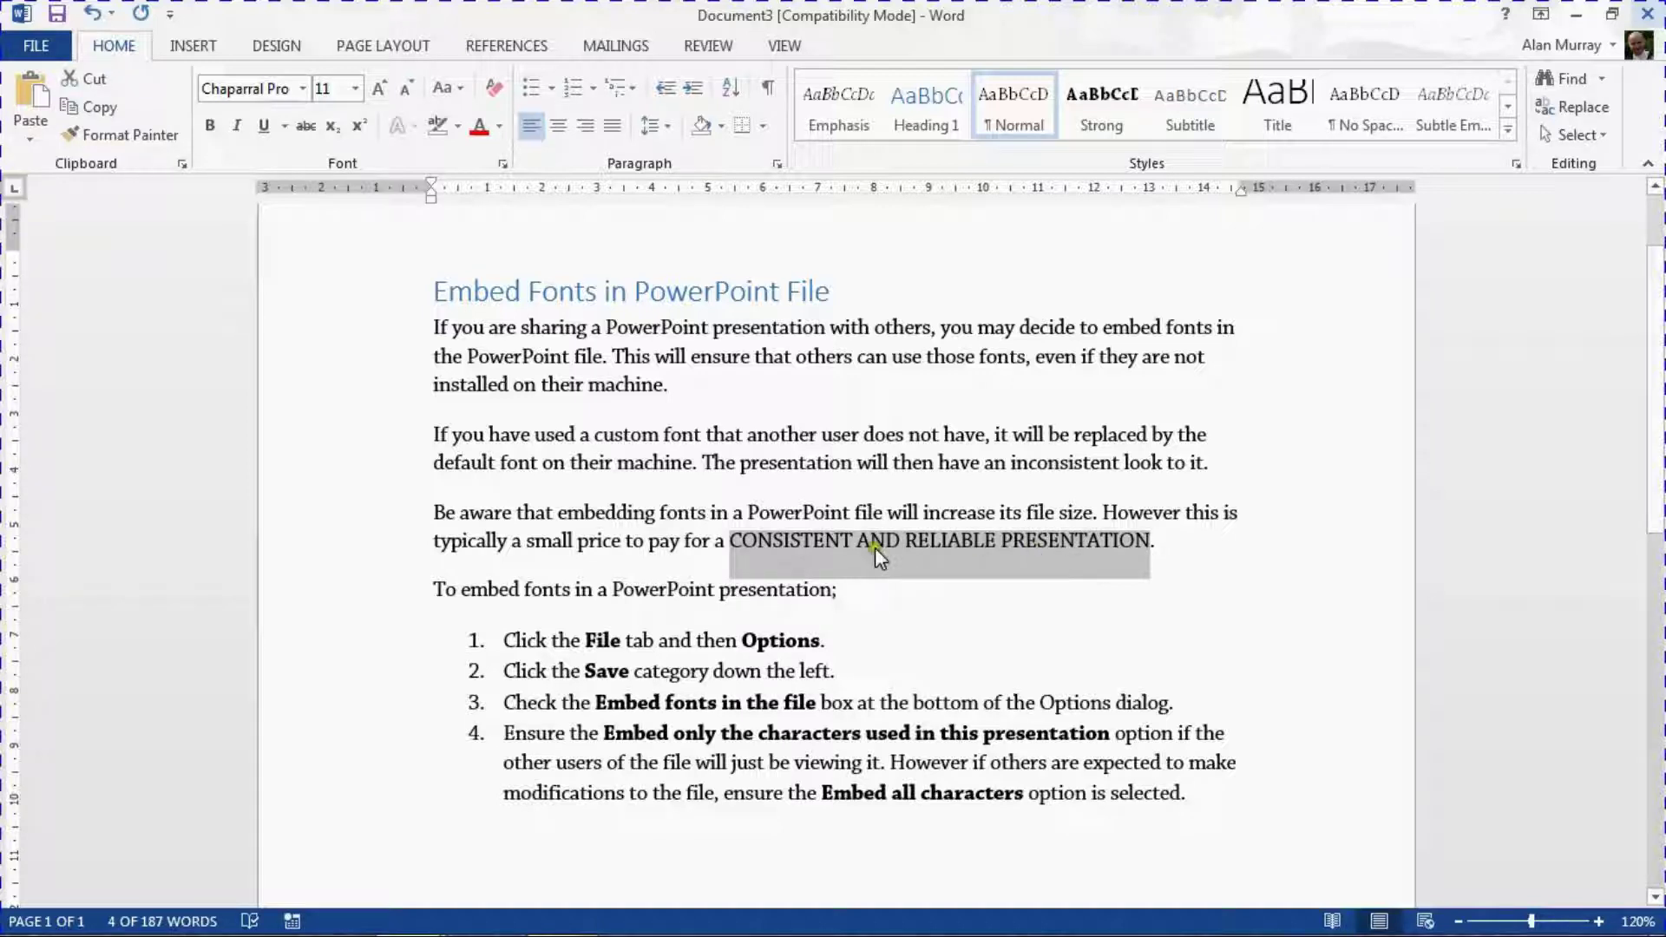
# - Reselect the whole phrase through PRESENTATION and show the Change Case (Aa) options
pyautogui.moveTo(727, 545); pyautogui.dragTo(1099, 546)
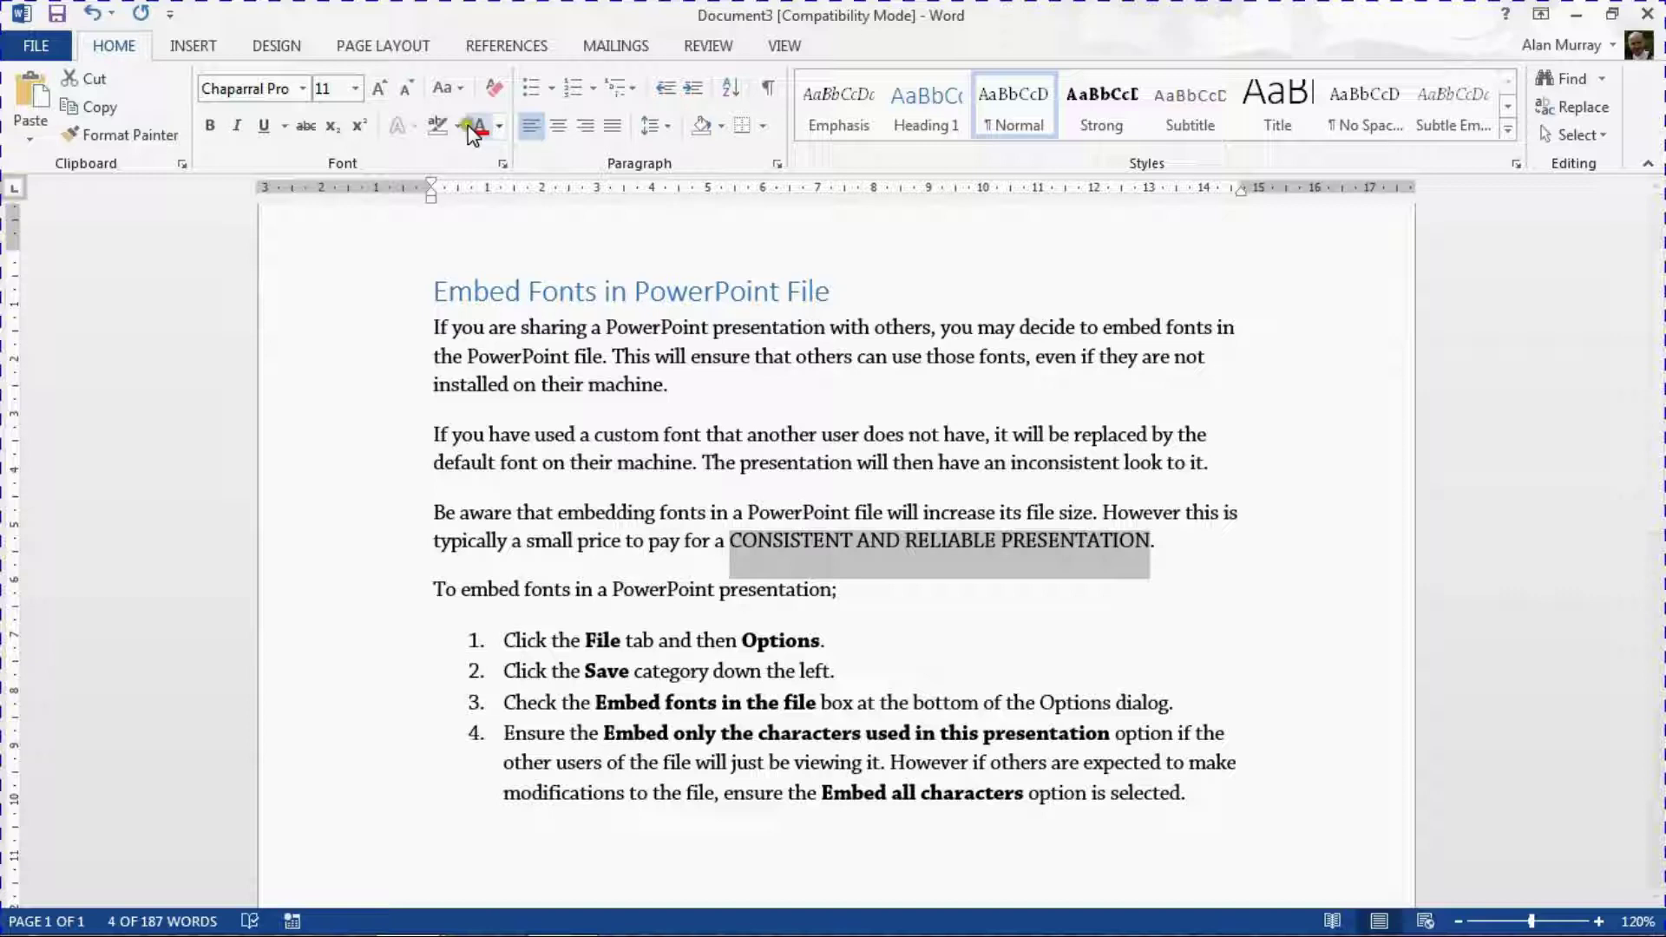
pyautogui.click(463, 89)
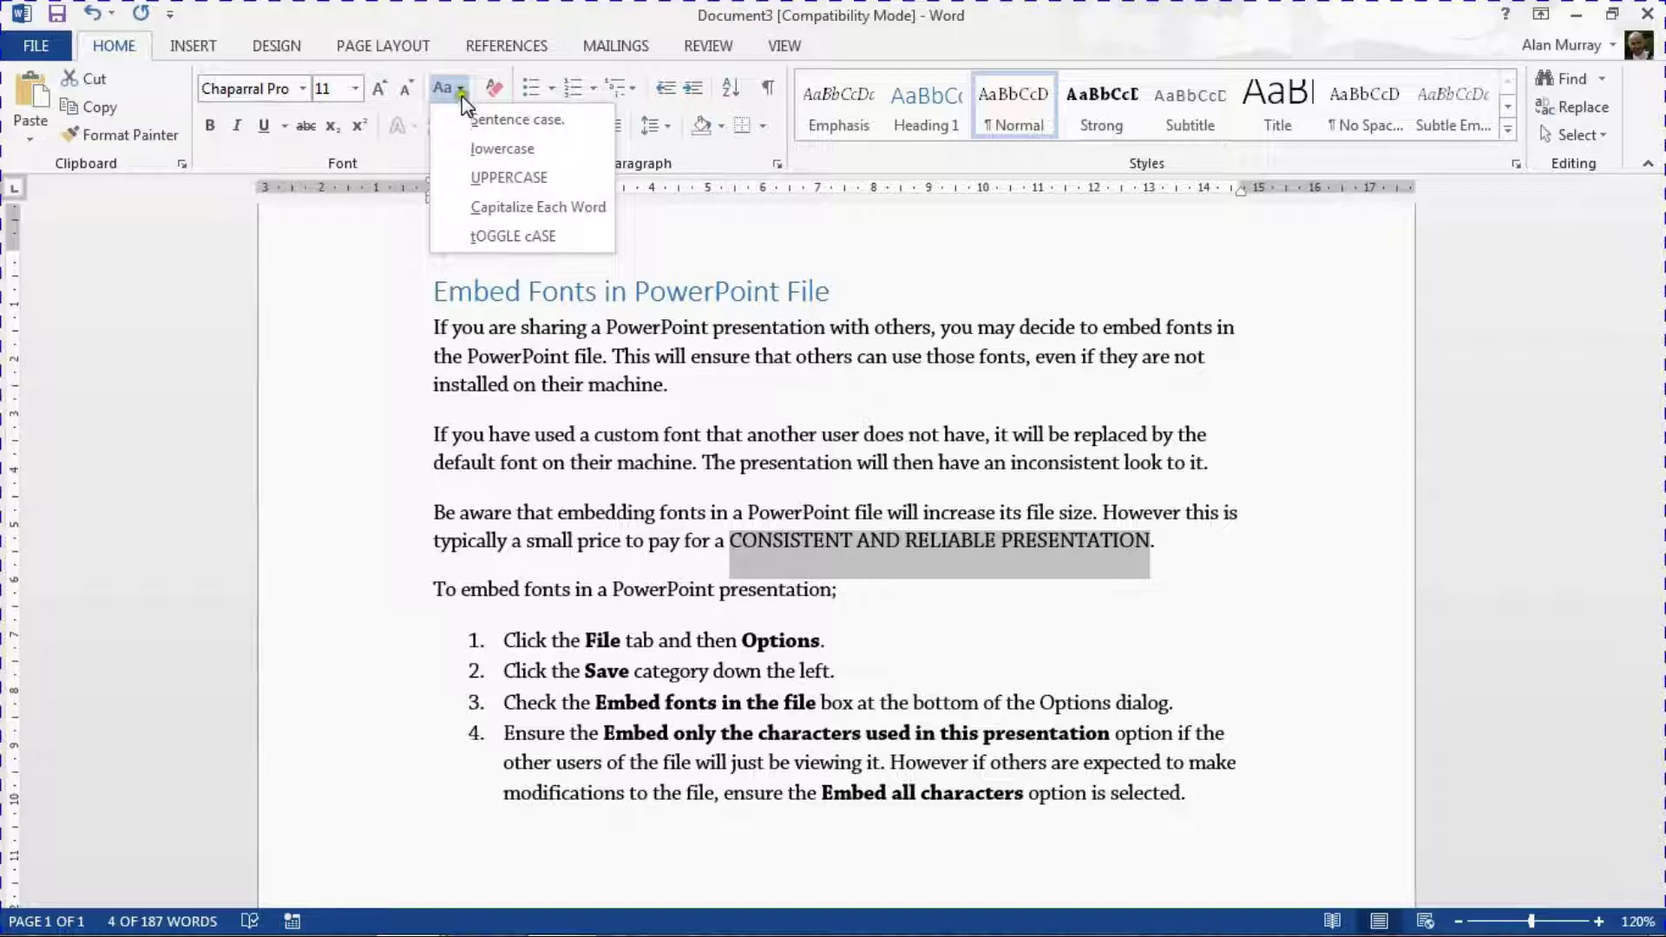
# - Apply lowercase so the phrase reads 'consistent and reliable presentation', then deselect it
pyautogui.click(485, 151)
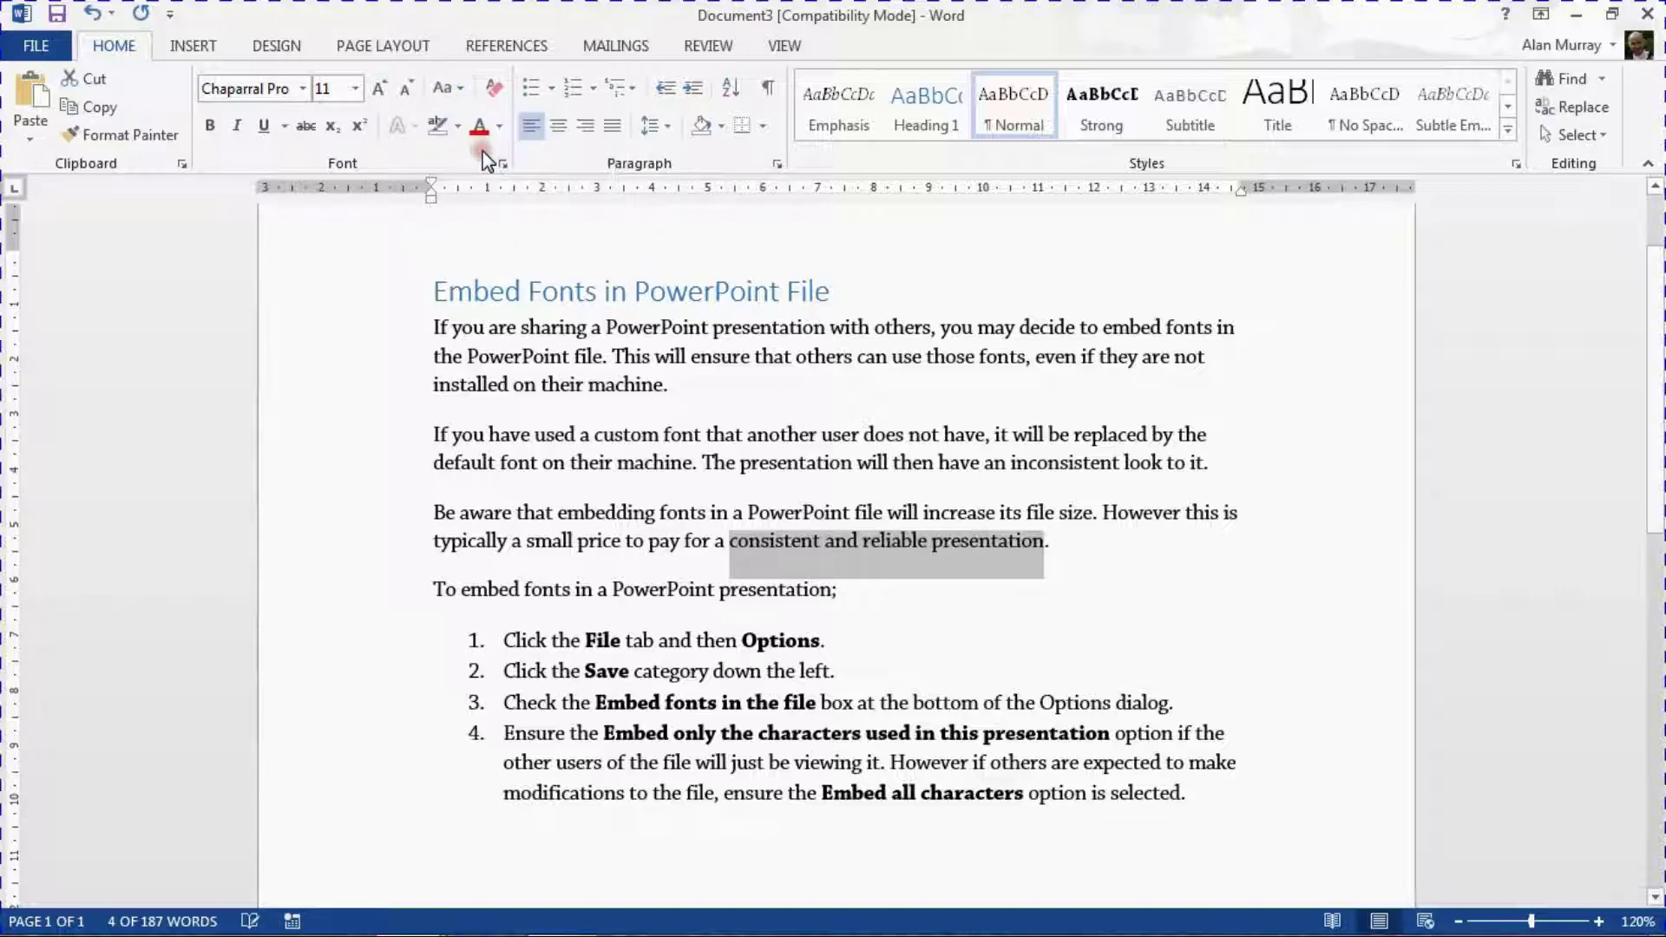
pyautogui.click(940, 545)
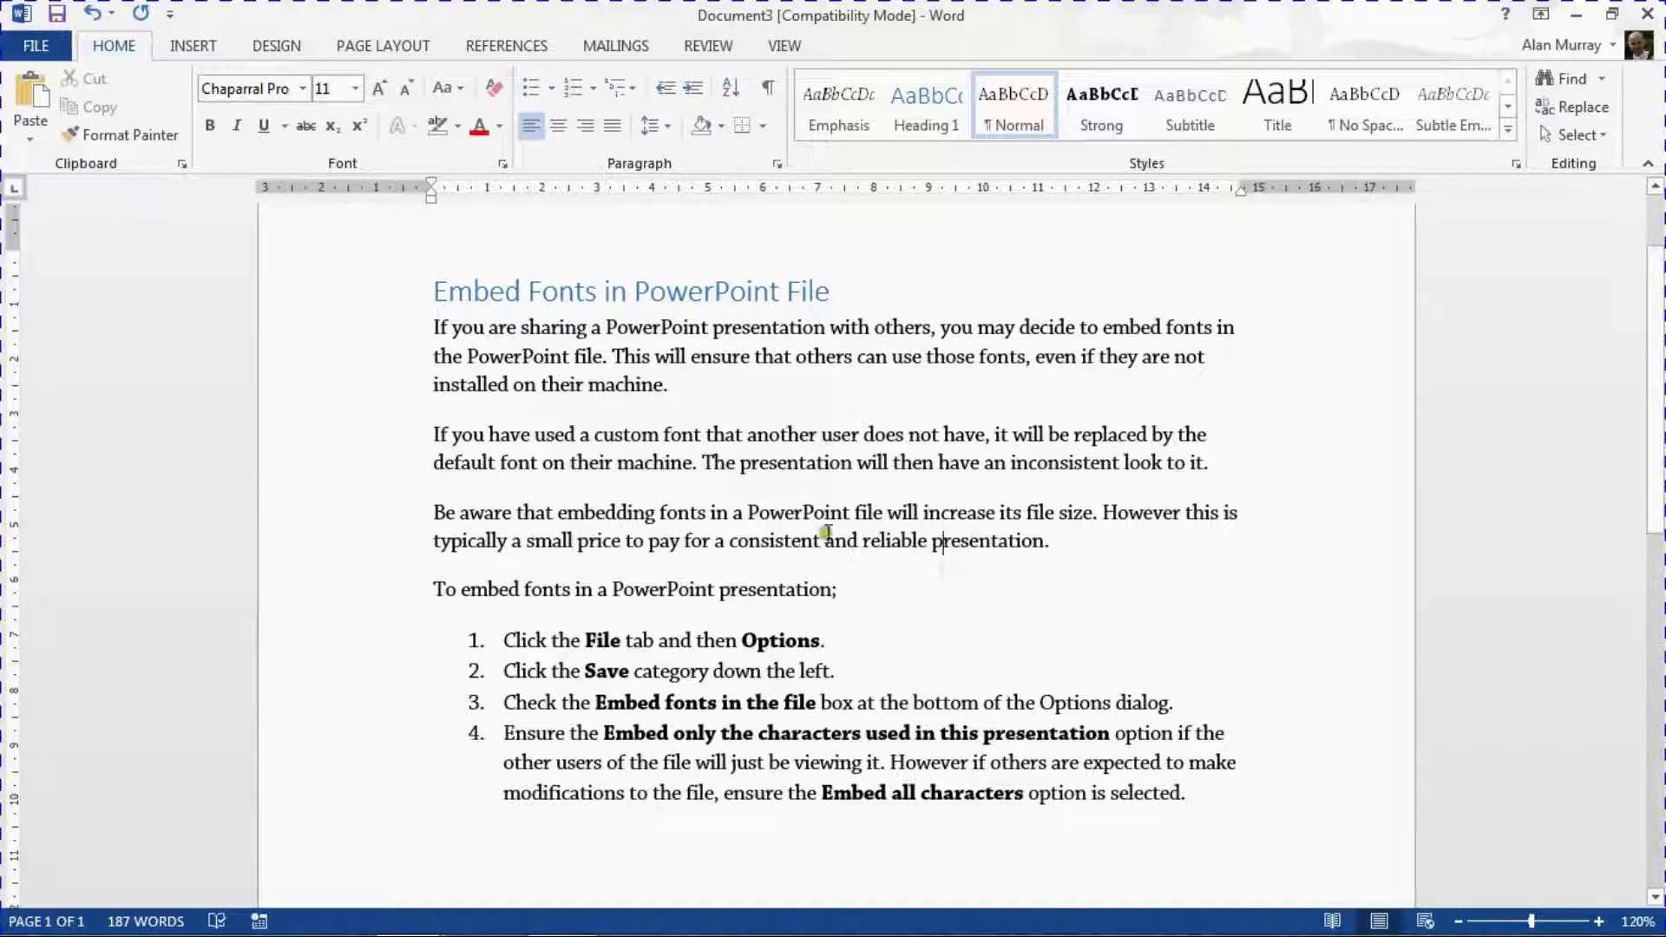
# - Select 'embedding fonts' in the third paragraph and pick an entry from the Change Case (Aa) menu
pyautogui.moveTo(560, 513); pyautogui.dragTo(697, 510)
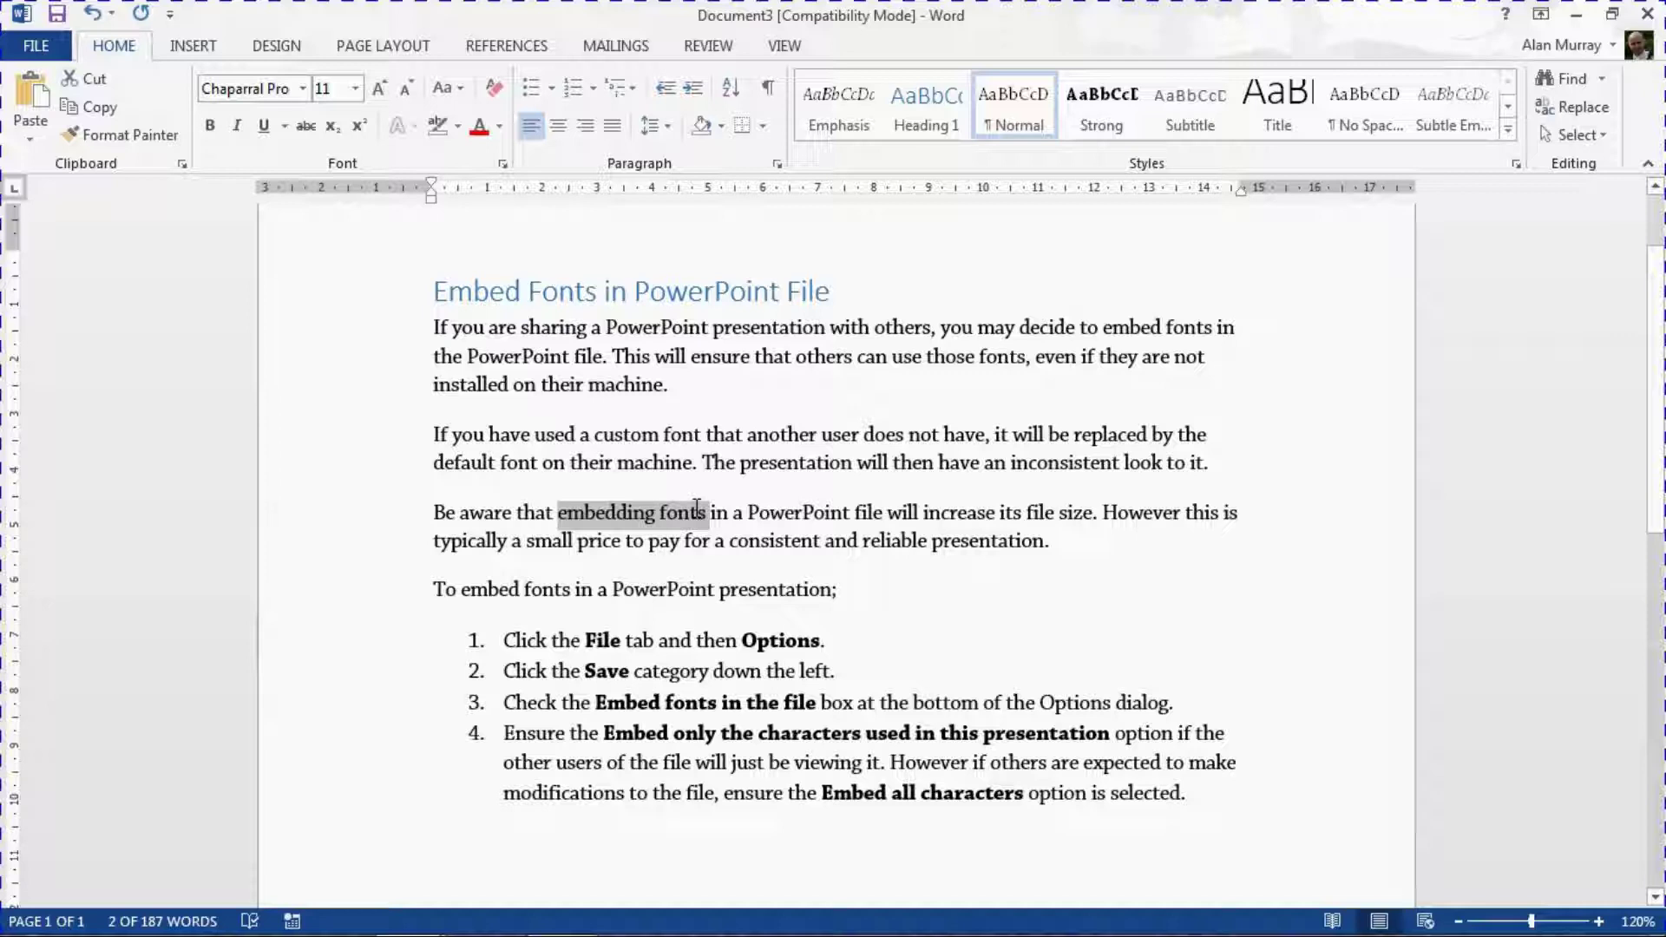
pyautogui.click(453, 90)
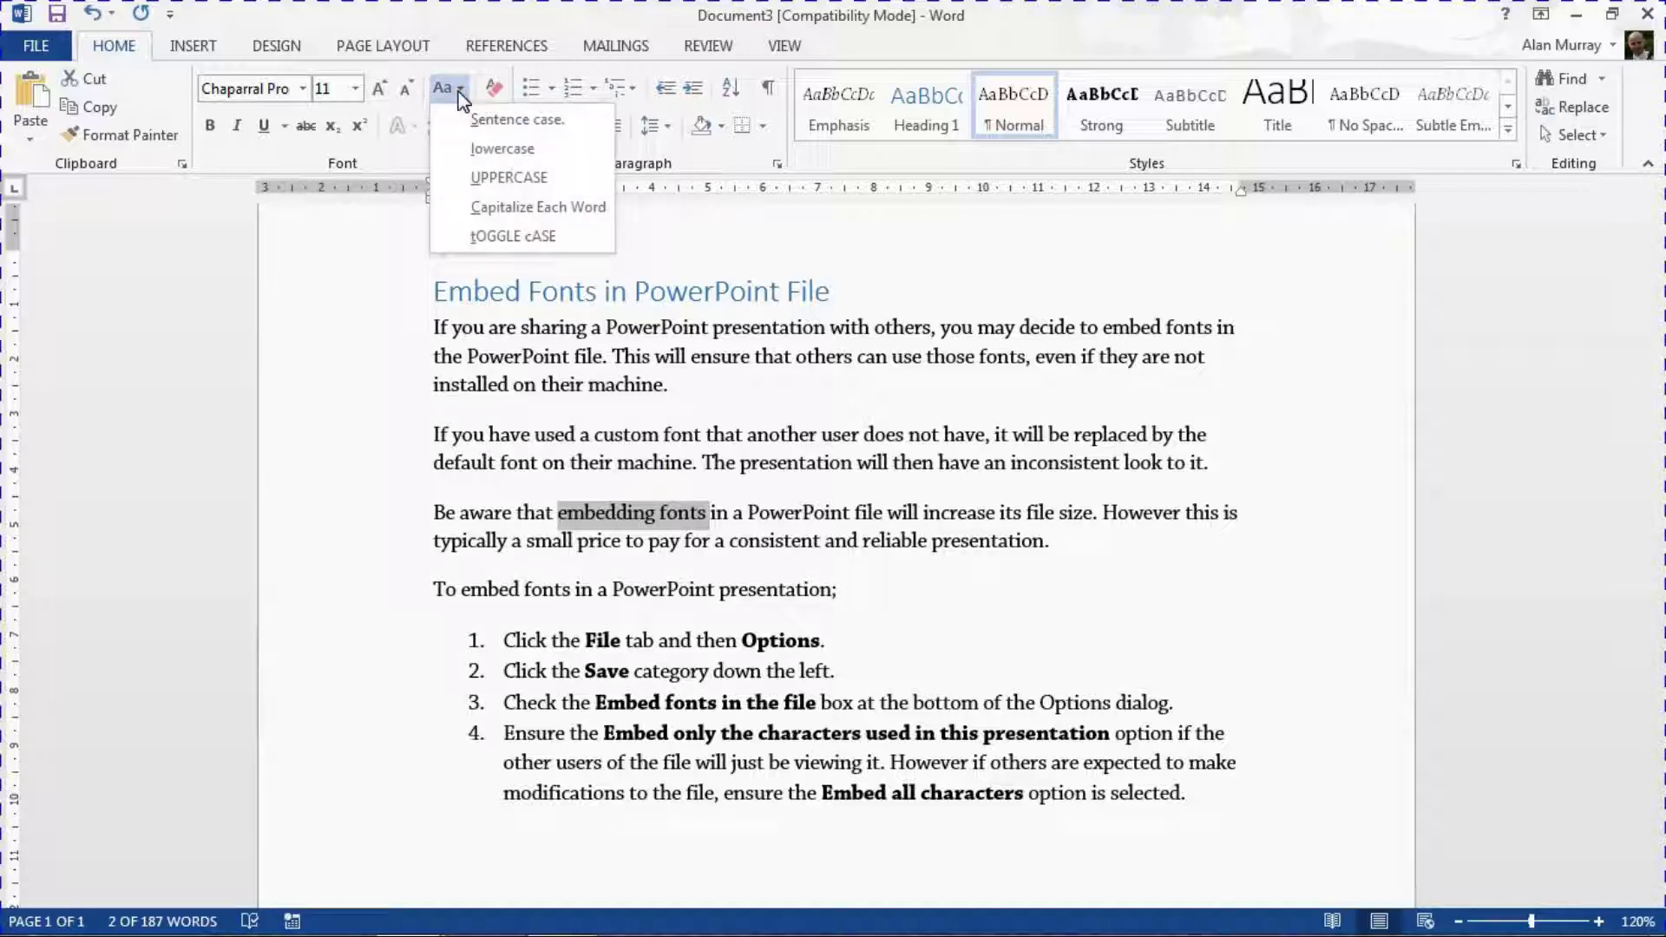
pyautogui.click(489, 176)
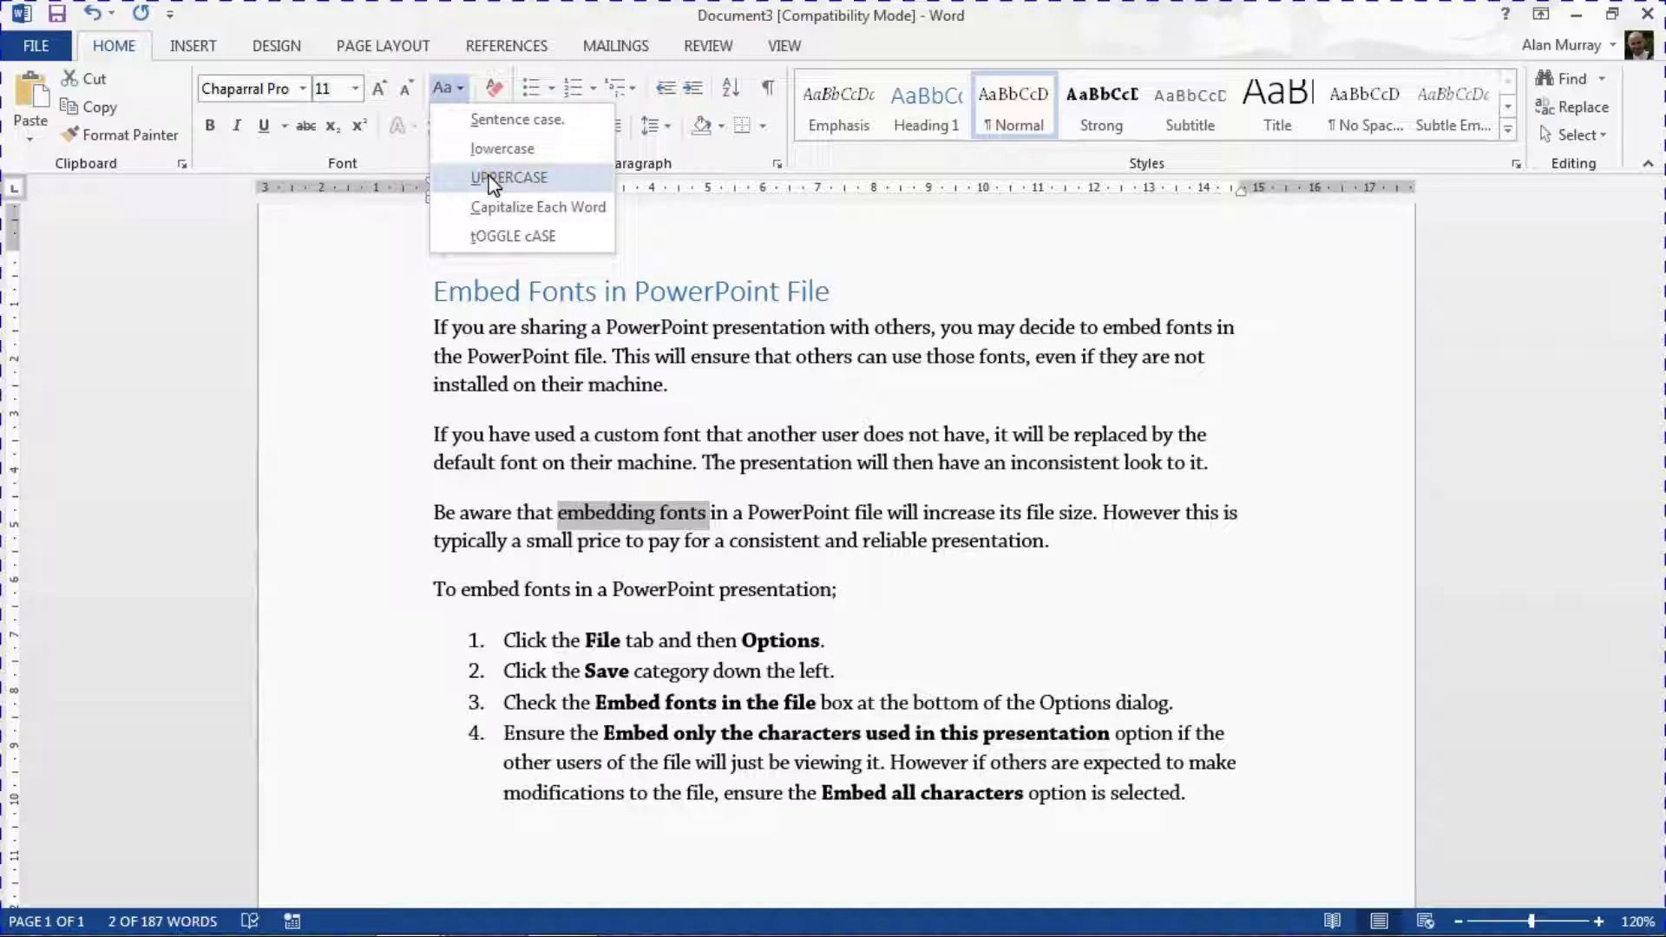